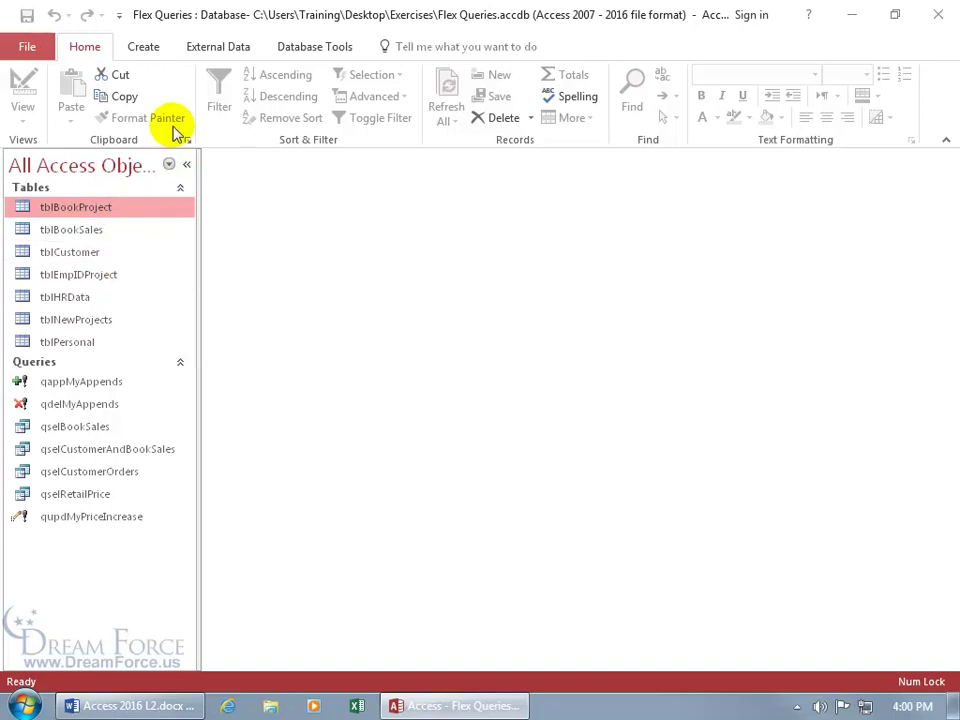
Open qupdMyPriceIncrease in Design view after declining to run the update query
{"action": "left_click", "coordinate": [142, 47]}
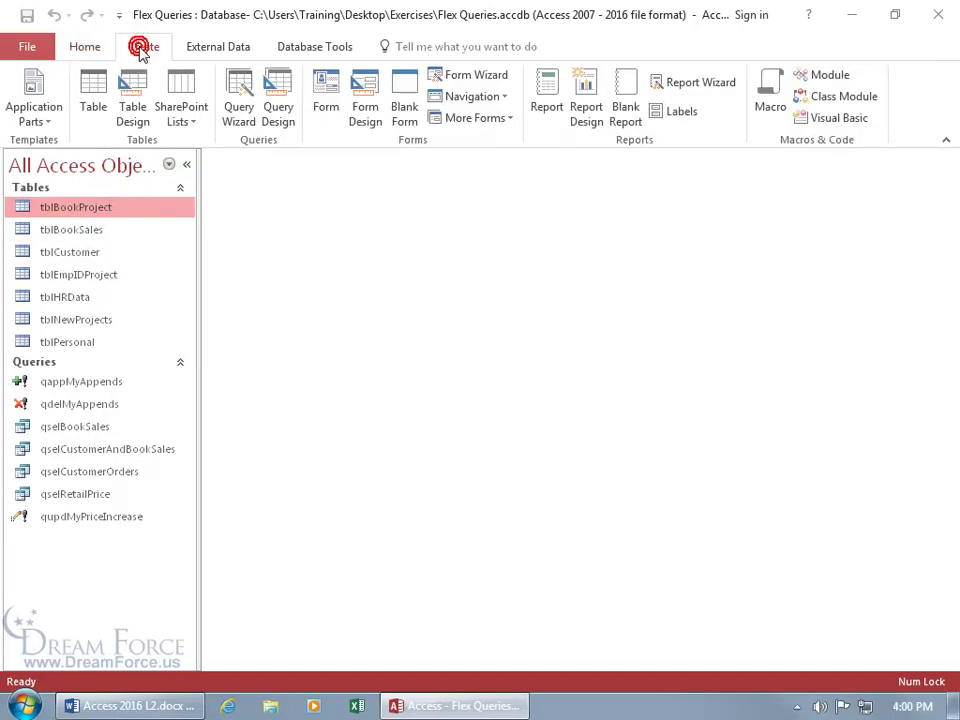
{"action": "left_click", "coordinate": [278, 114]}
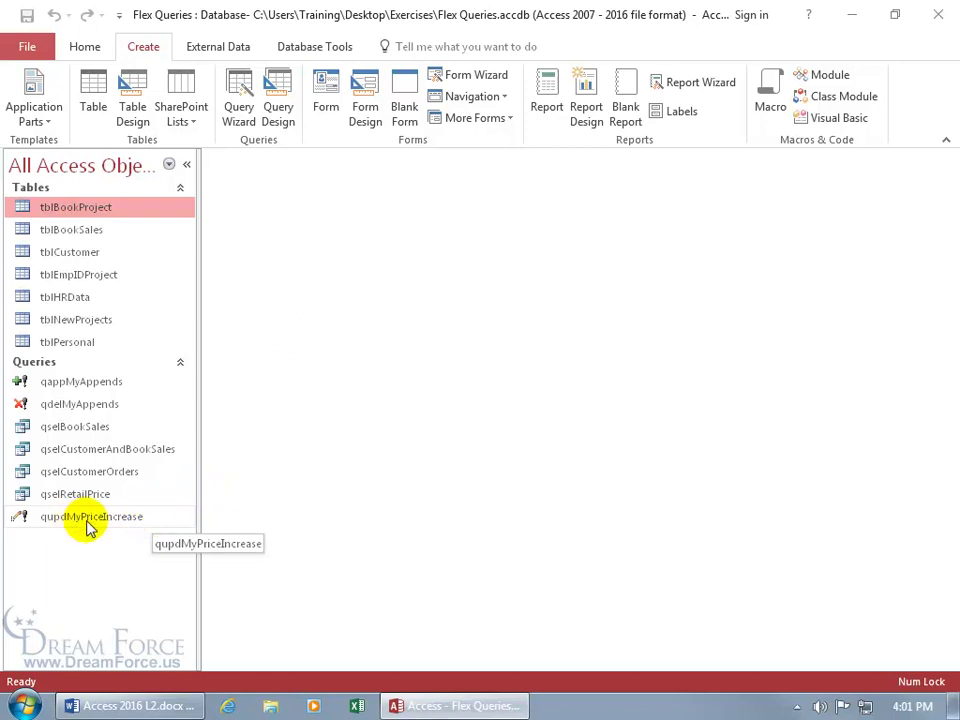
{"action": "double_click", "coordinate": [29, 520]}
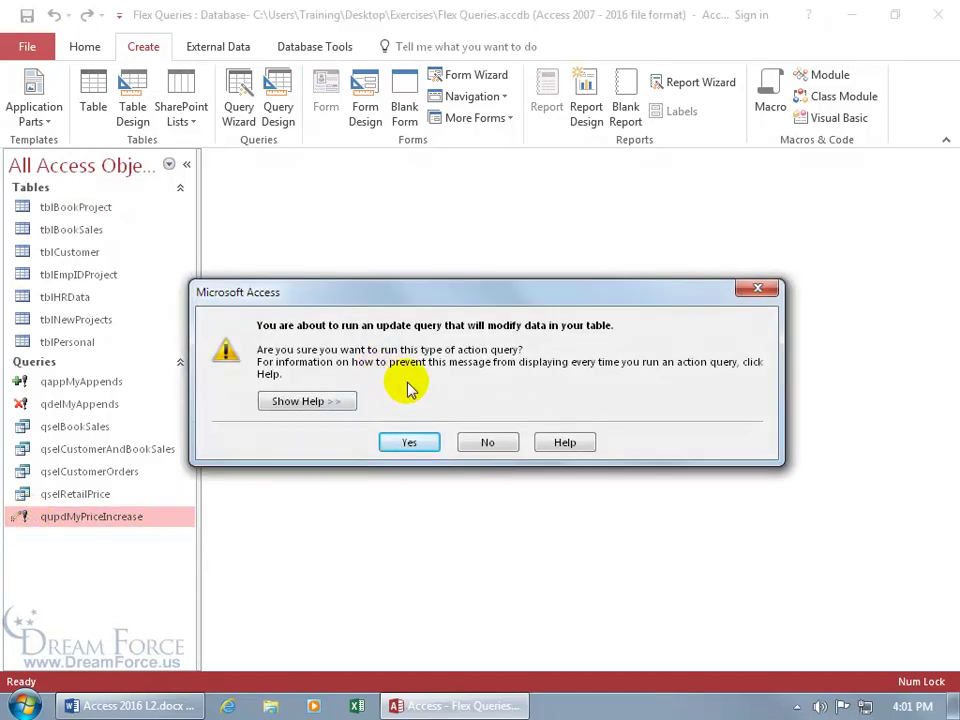
{"action": "left_click", "coordinate": [488, 445]}
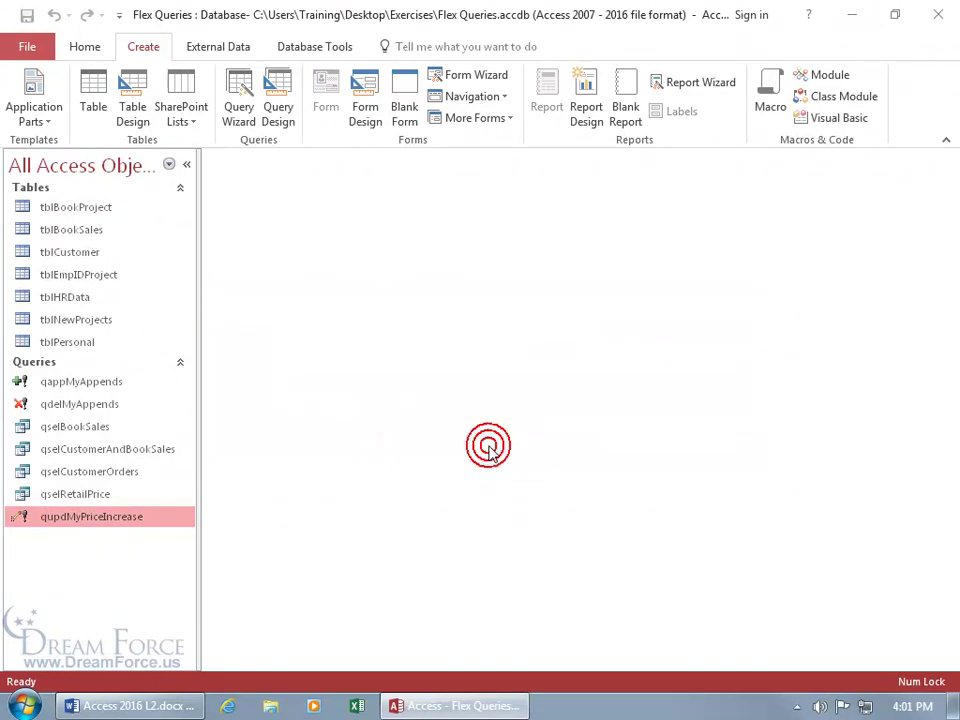
{"action": "right_click", "coordinate": [88, 524]}
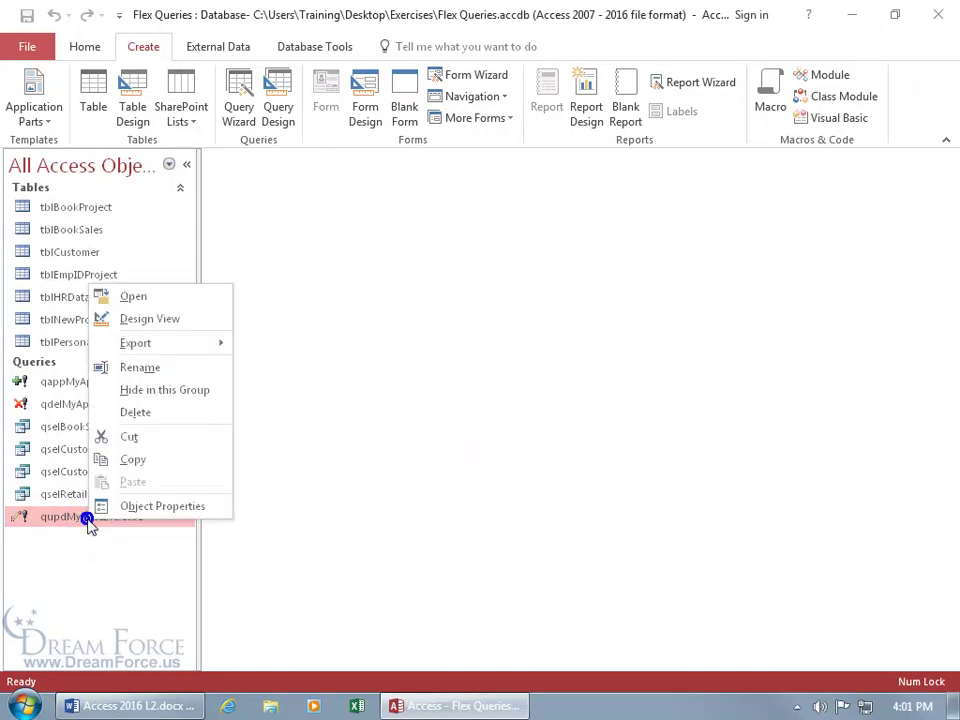
{"action": "left_click", "coordinate": [174, 318]}
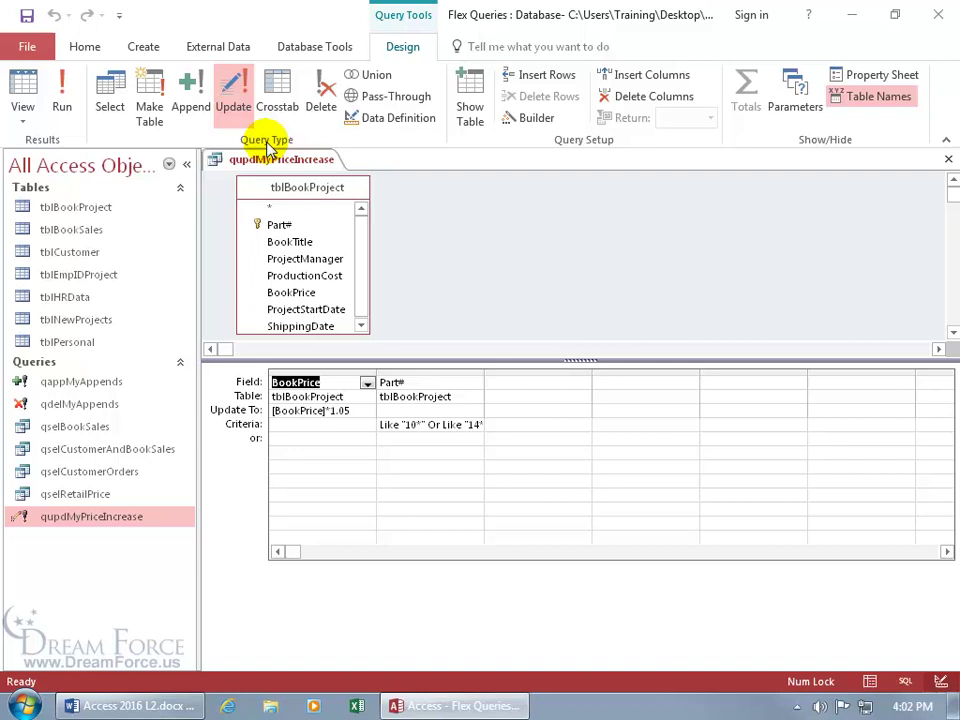
{"action": "left_click", "coordinate": [150, 116]}
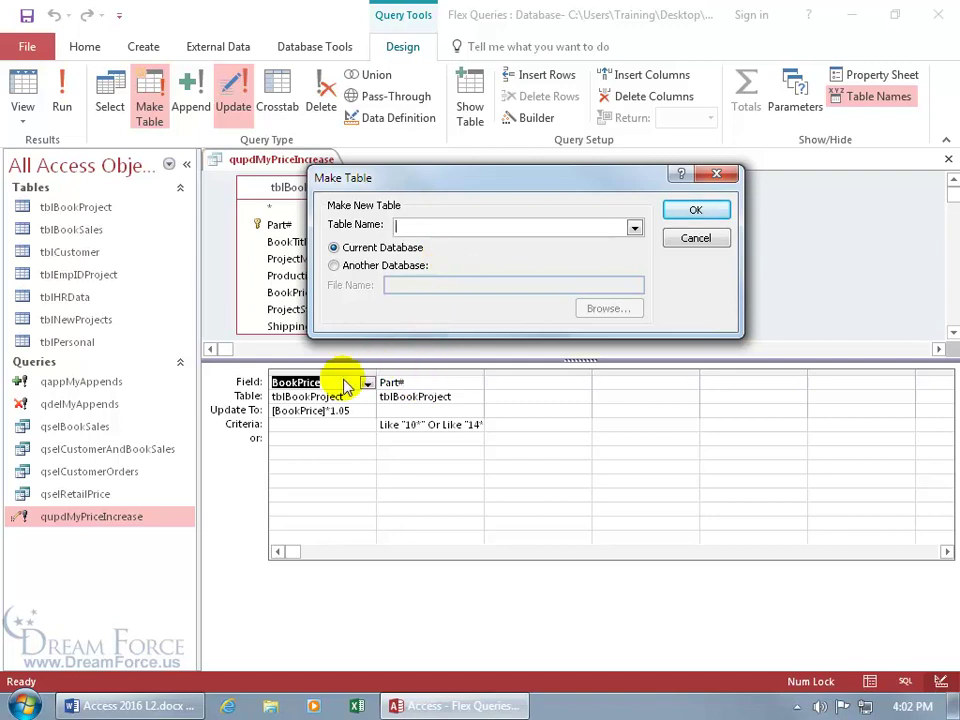
{"action": "left_click", "coordinate": [696, 238]}
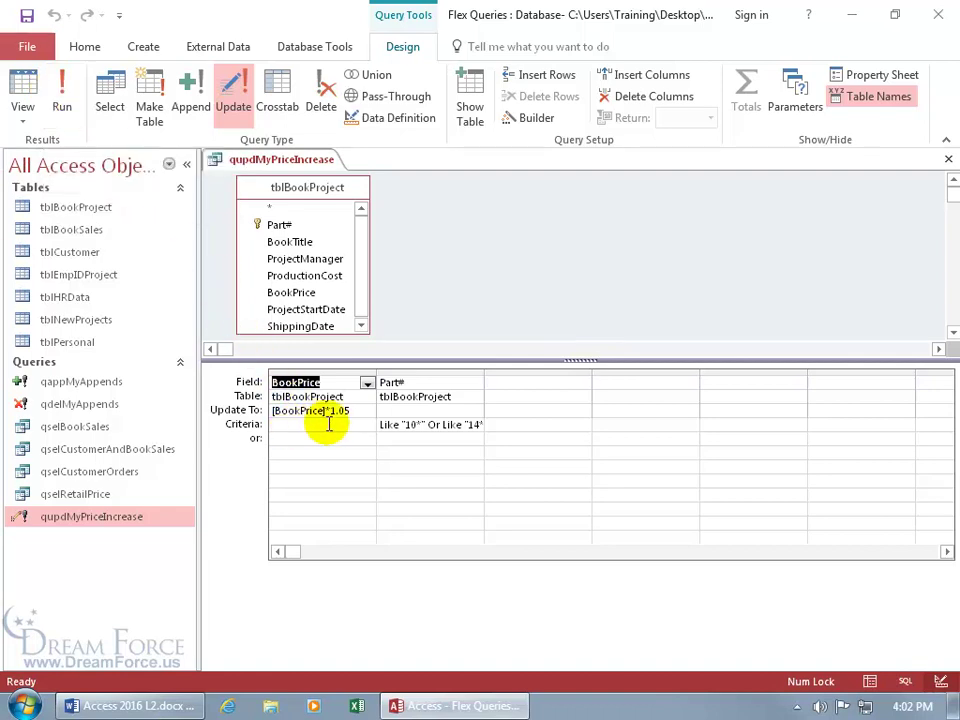
{"action": "left_click", "coordinate": [20, 88]}
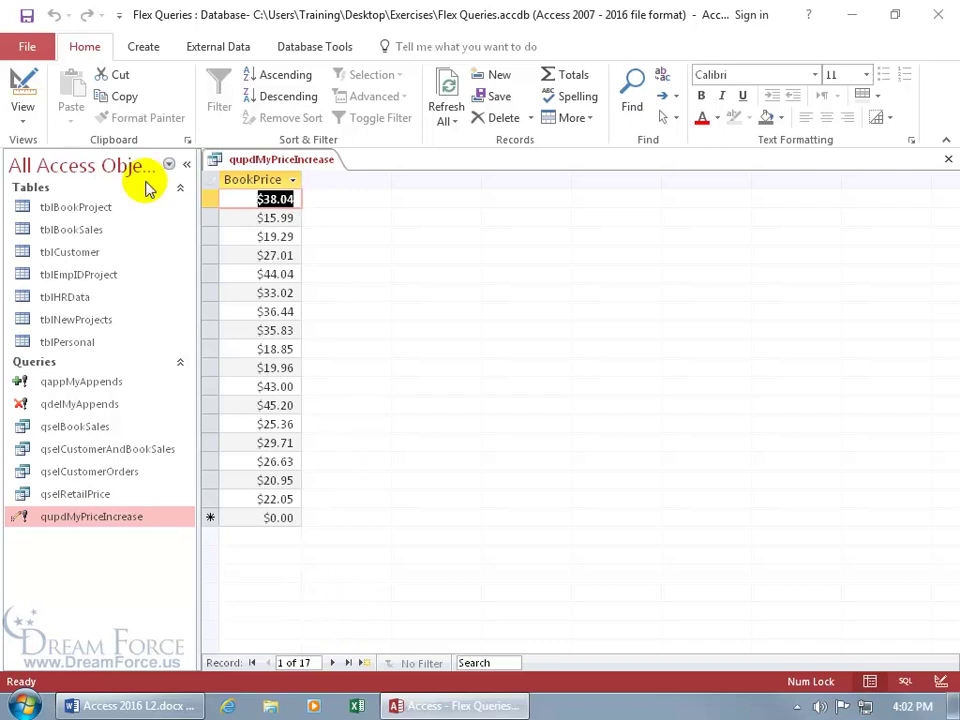
{"action": "left_click", "coordinate": [22, 84]}
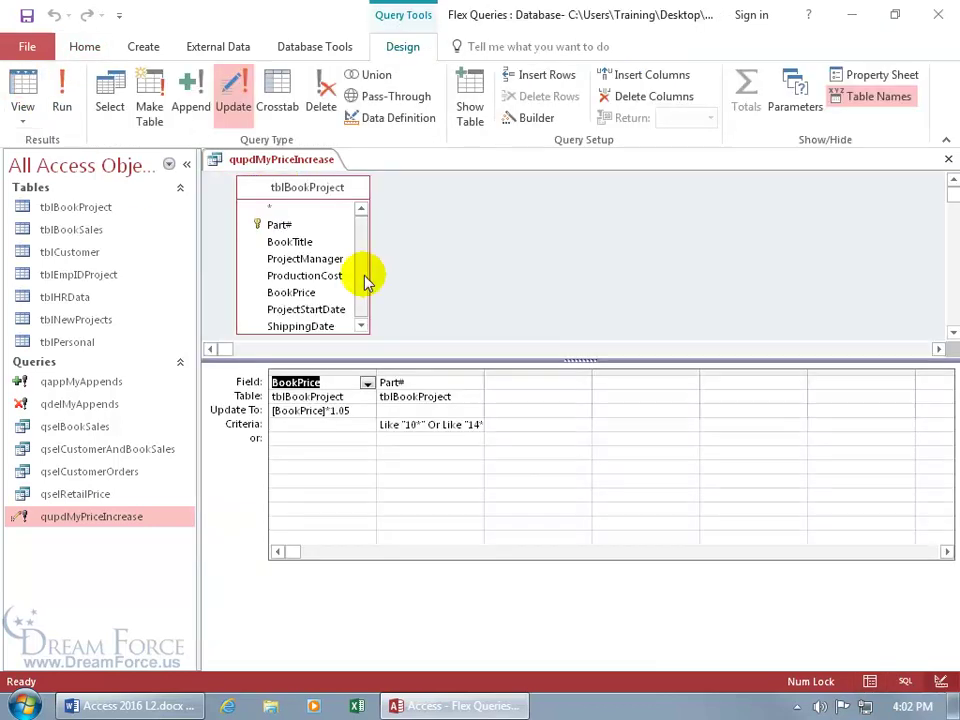
Convert the query to a make-table query that creates tblPriceIncBackup in the current database
{"action": "left_click", "coordinate": [143, 92]}
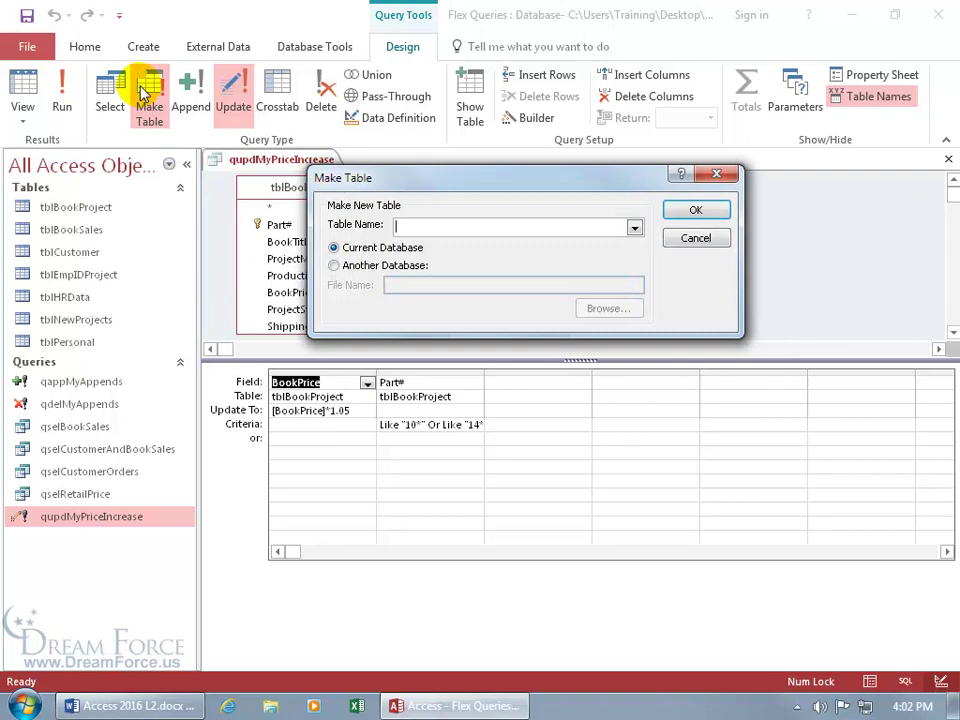
{"action": "type", "text": "tblPriceIncBackup"}
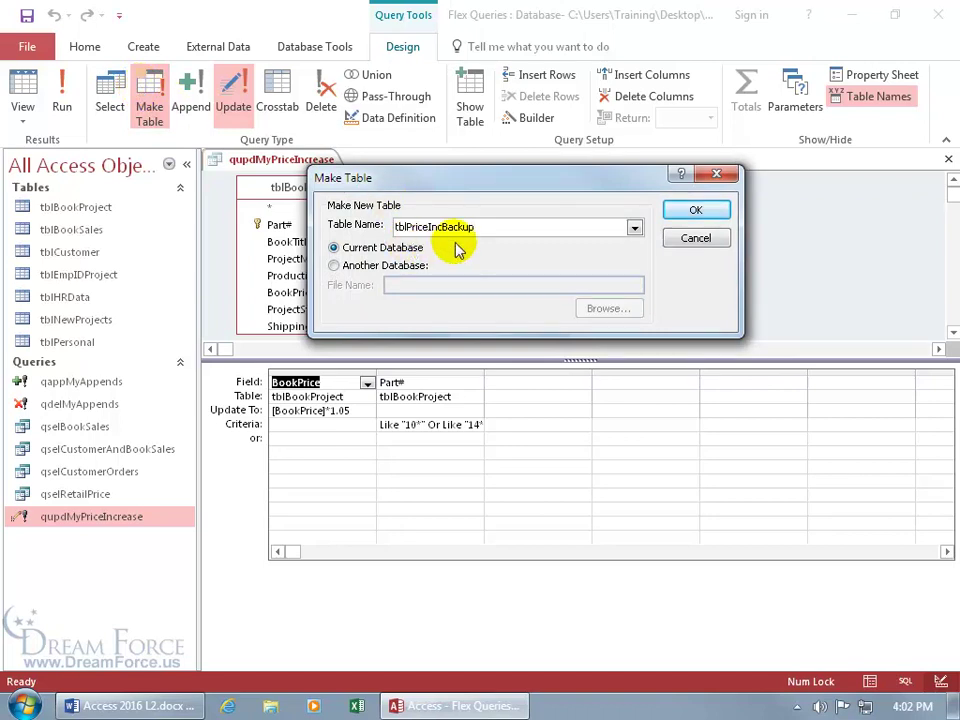
{"action": "left_click", "coordinate": [697, 209]}
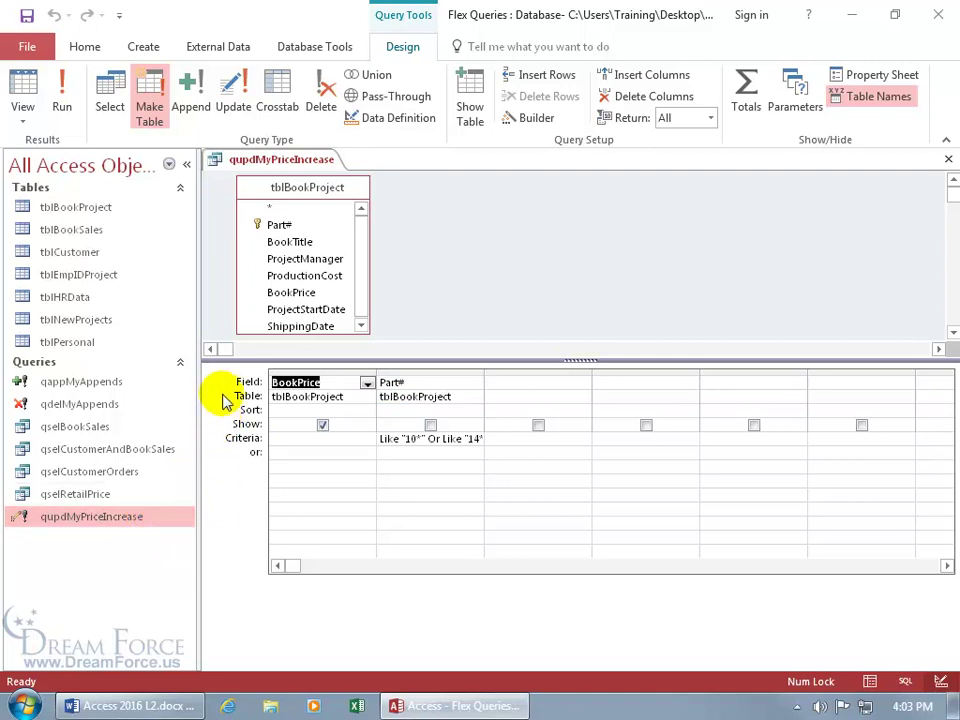
Save the current query as a new object named qmaktMyNewProjects
{"action": "left_click", "coordinate": [30, 50]}
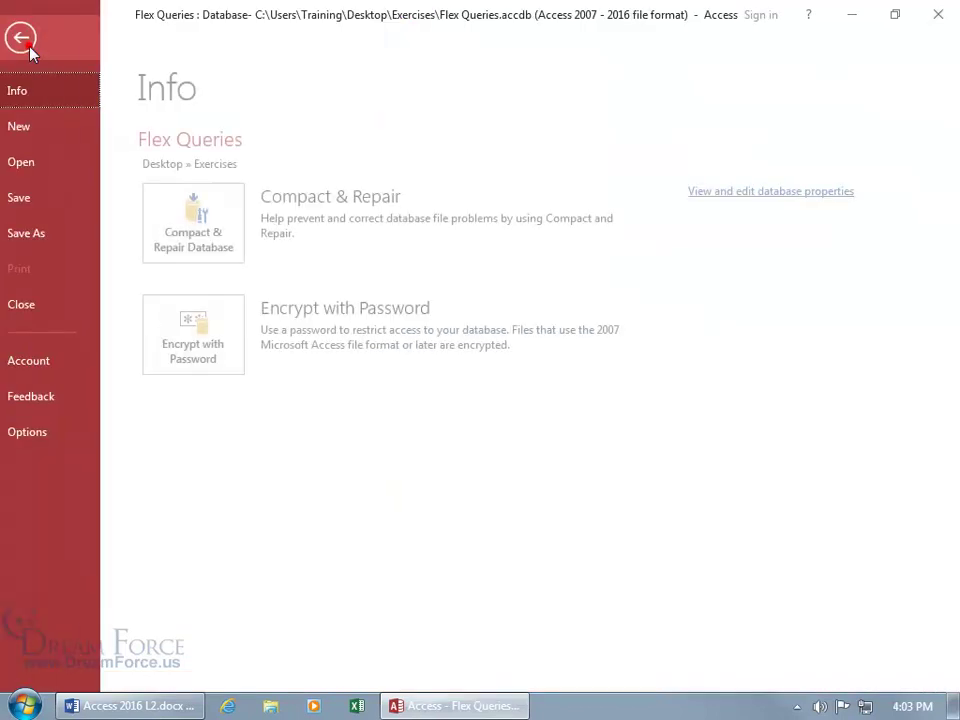
{"action": "left_click", "coordinate": [42, 242]}
{"action": "left_click", "coordinate": [254, 248]}
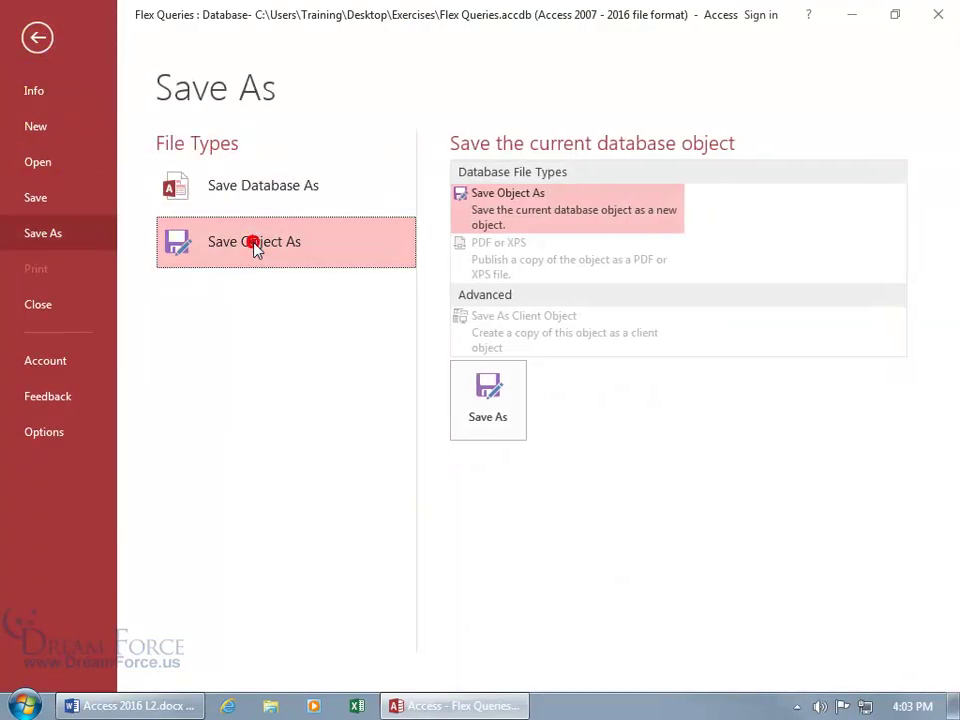
{"action": "left_click", "coordinate": [488, 393]}
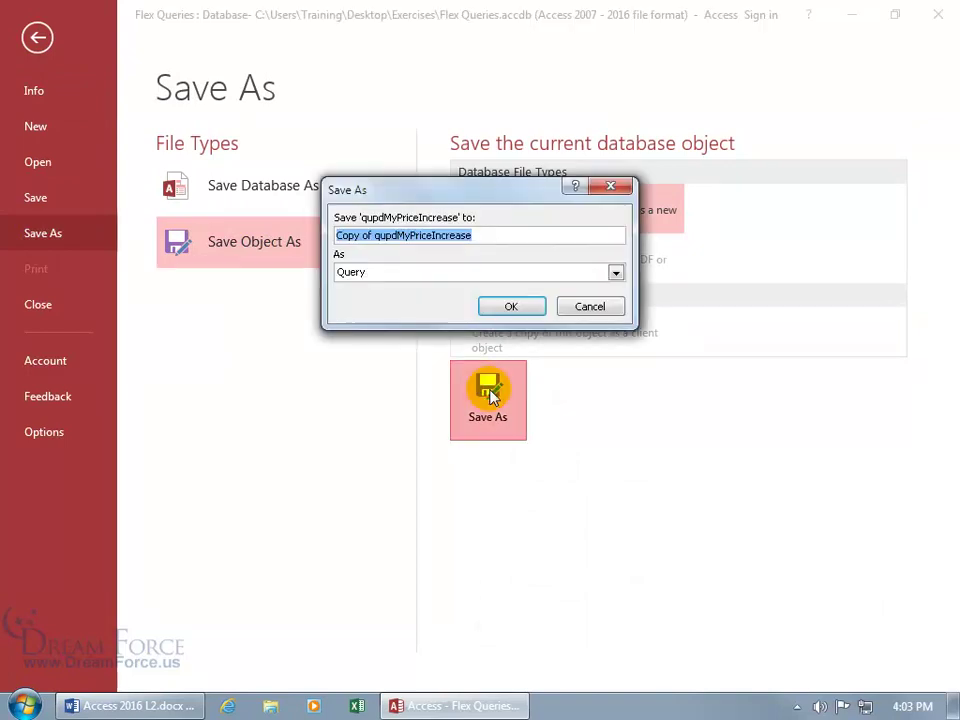
{"action": "key", "text": "Delete"}
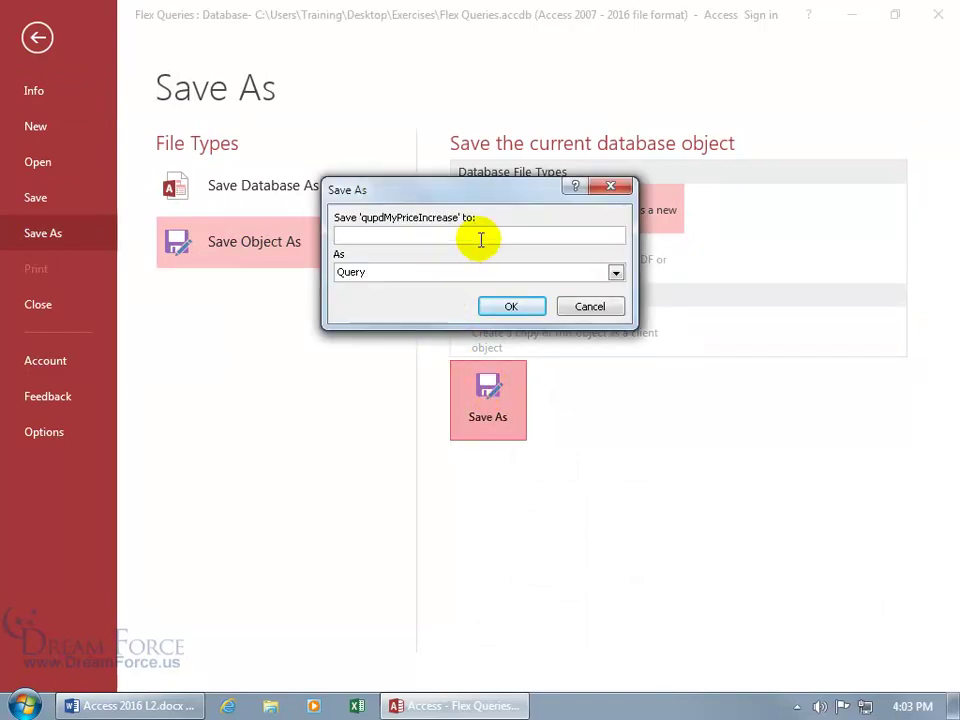
{"action": "type", "text": "q"}
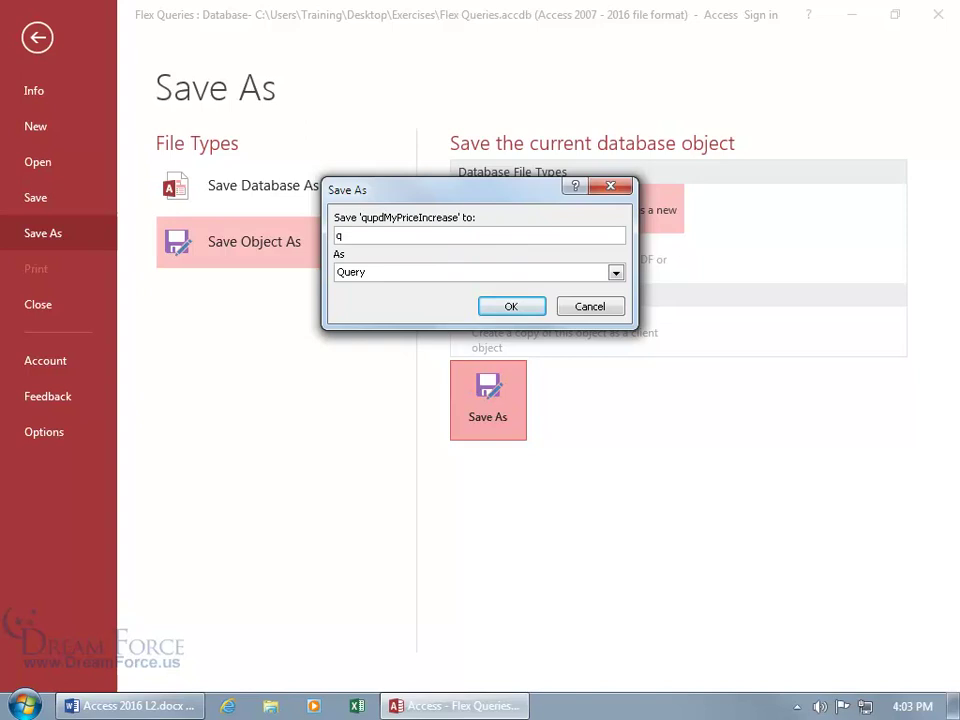
{"action": "type", "text": "maktMyNewProjects"}
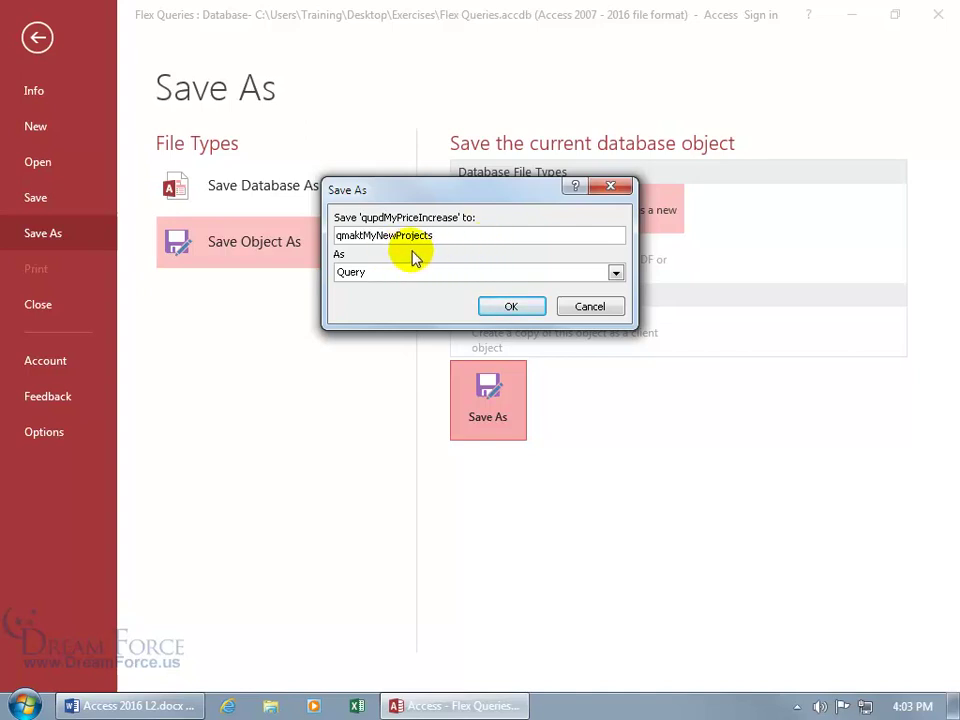
{"action": "left_click", "coordinate": [510, 303]}
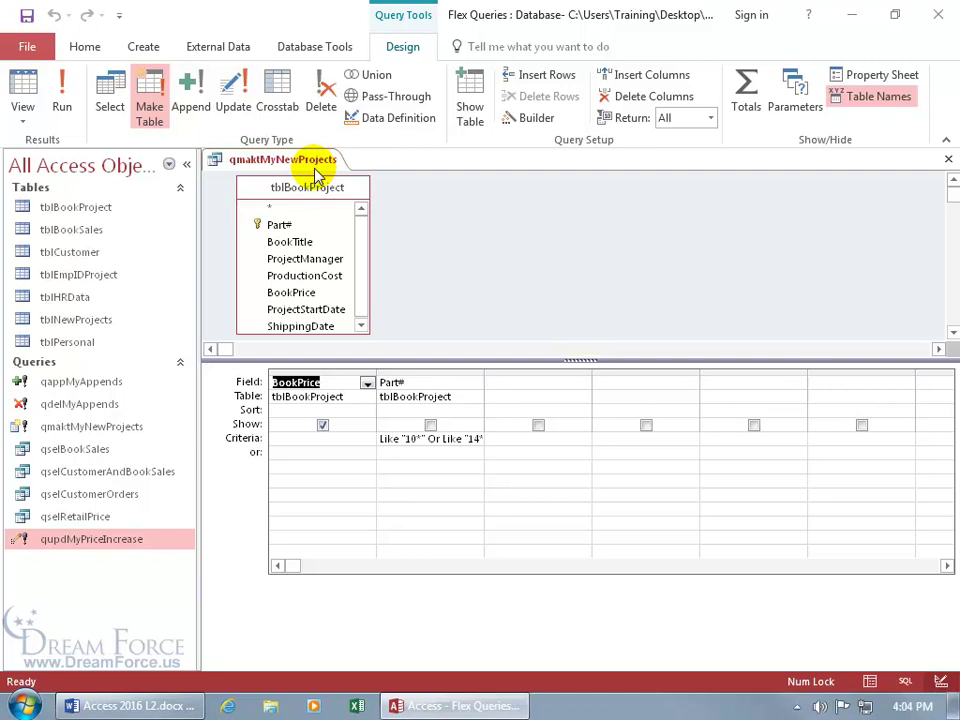
Run the make-table query, paste 17 rows into tblPriceIncBackup, view the table, then close it
{"action": "left_click", "coordinate": [62, 92]}
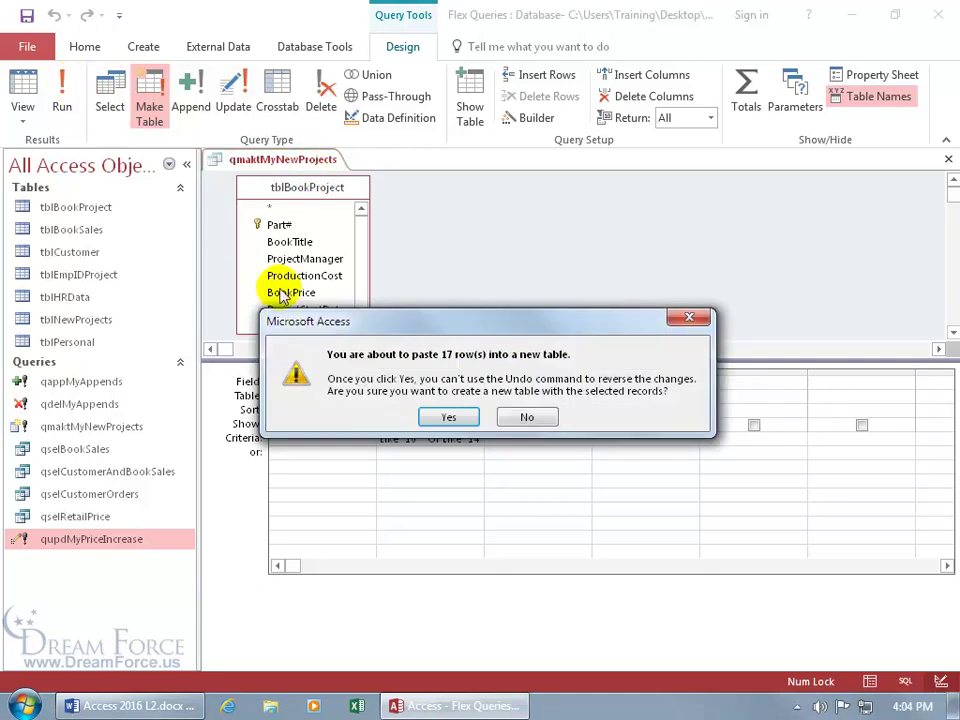
{"action": "left_click", "coordinate": [449, 417]}
{"action": "double_click", "coordinate": [110, 366]}
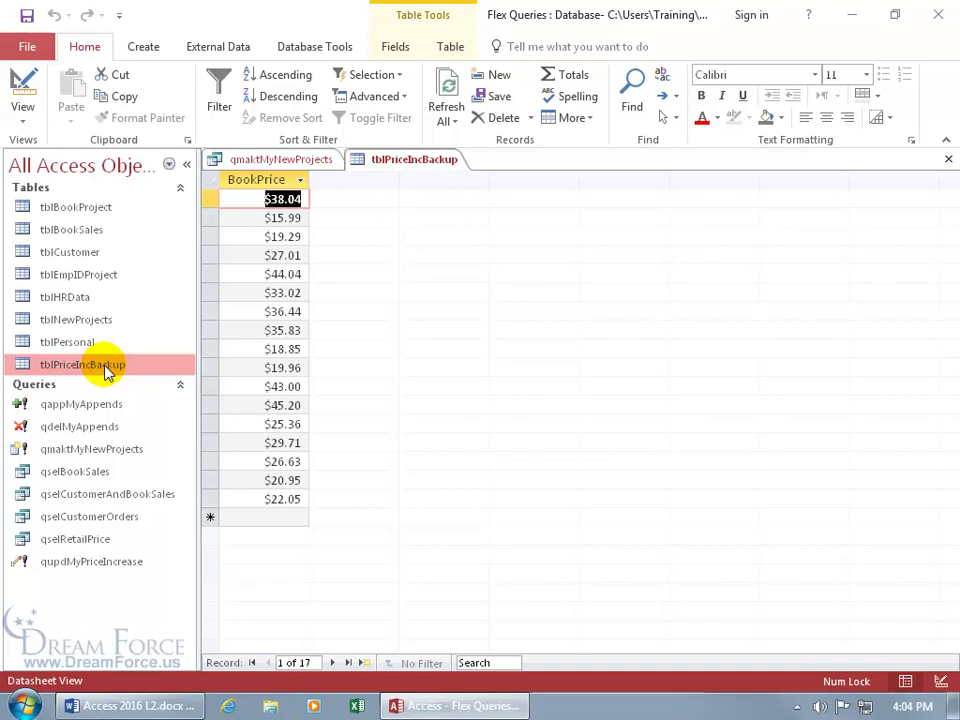
{"action": "left_click", "coordinate": [948, 160]}
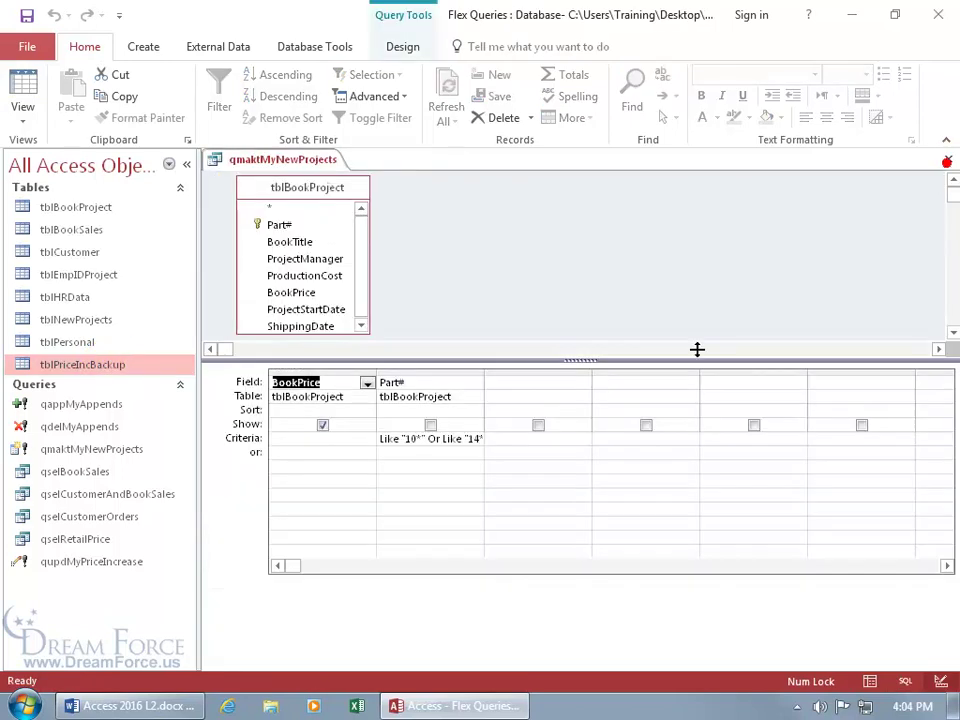
Replace the BookPrice column with all tblBookProject fields (*) and toggle the Part# Show box
{"action": "left_click", "coordinate": [332, 373]}
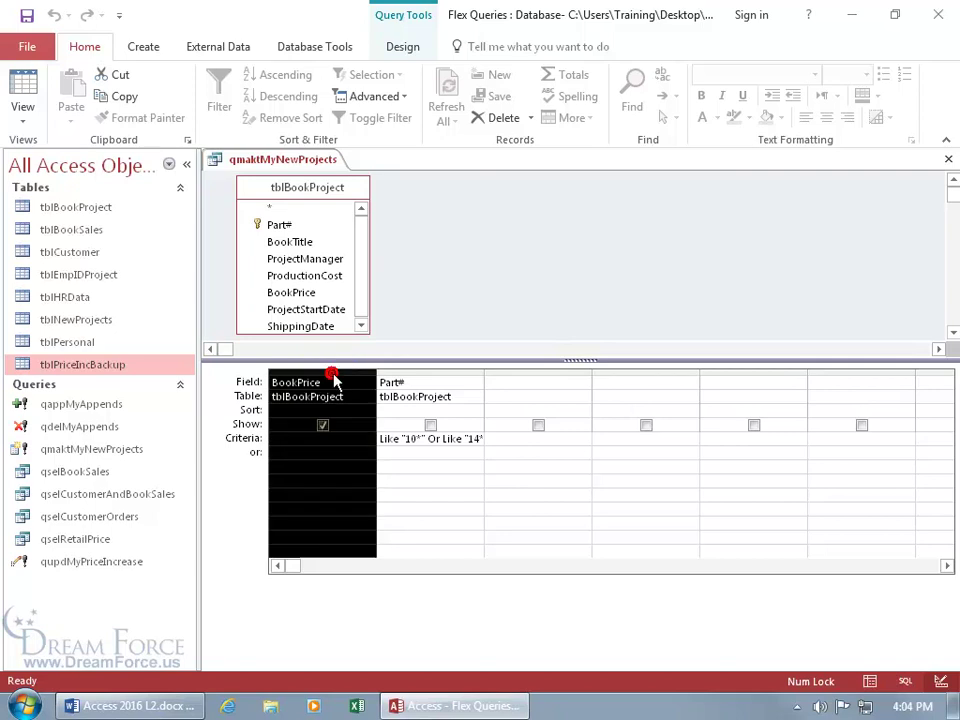
{"action": "key", "text": "Delete"}
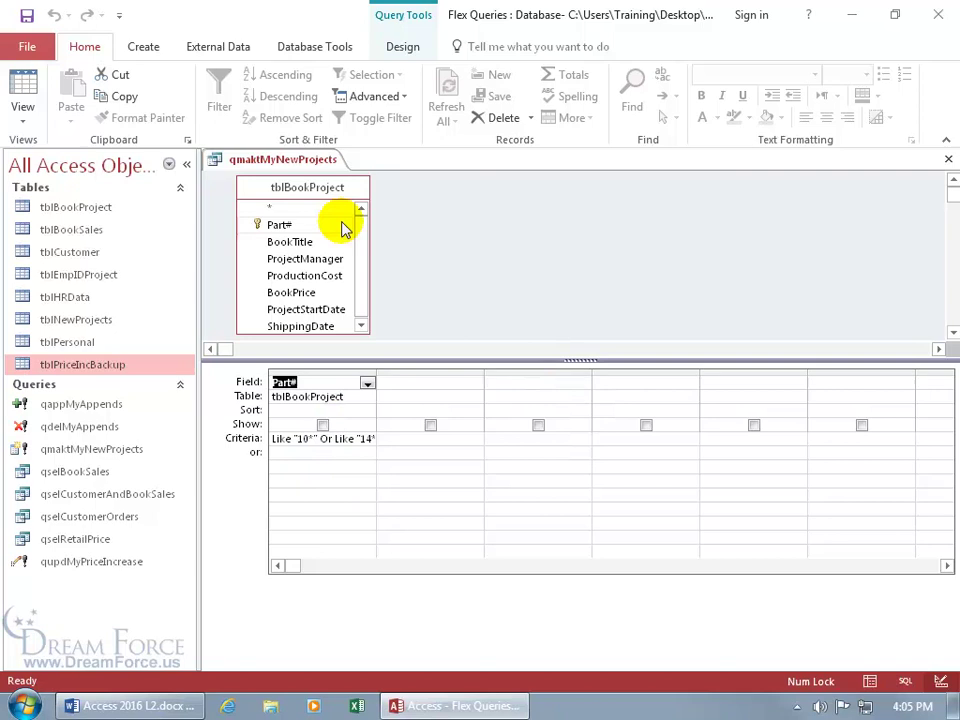
{"action": "double_click", "coordinate": [300, 207]}
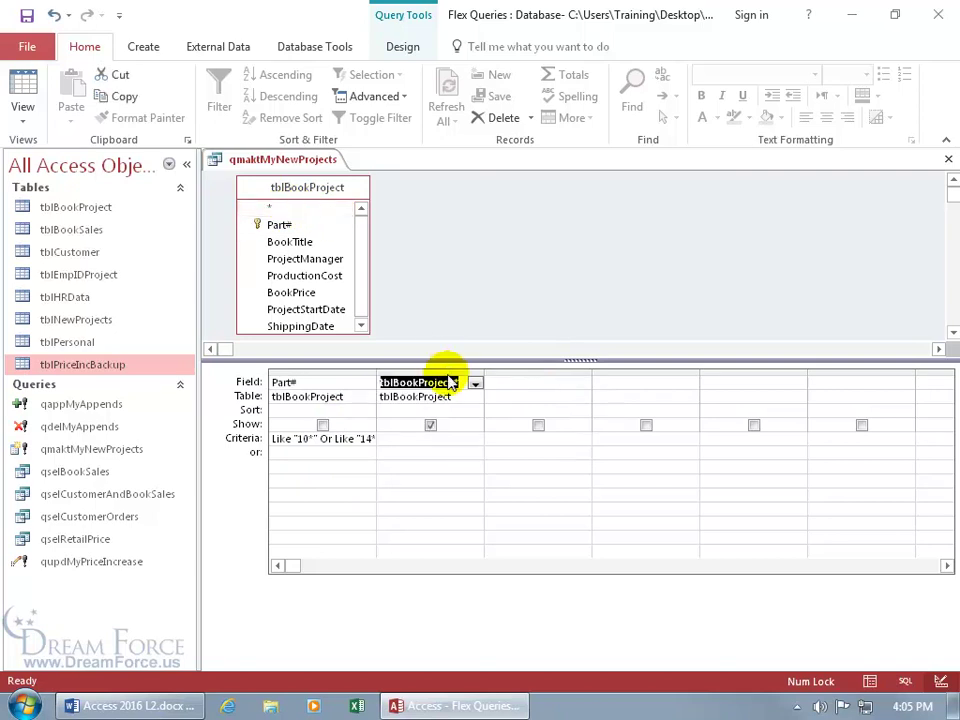
{"action": "left_click", "coordinate": [322, 425]}
Preview the 17 full project records in Datasheet View, then return to Design view
{"action": "left_click", "coordinate": [22, 100]}
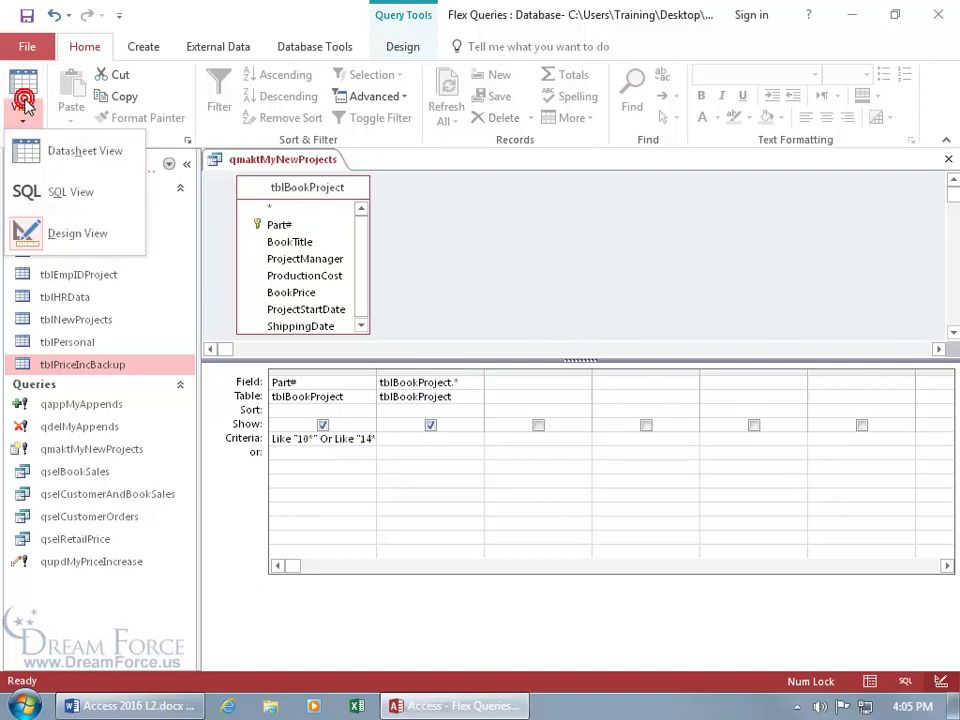
{"action": "left_click", "coordinate": [20, 85]}
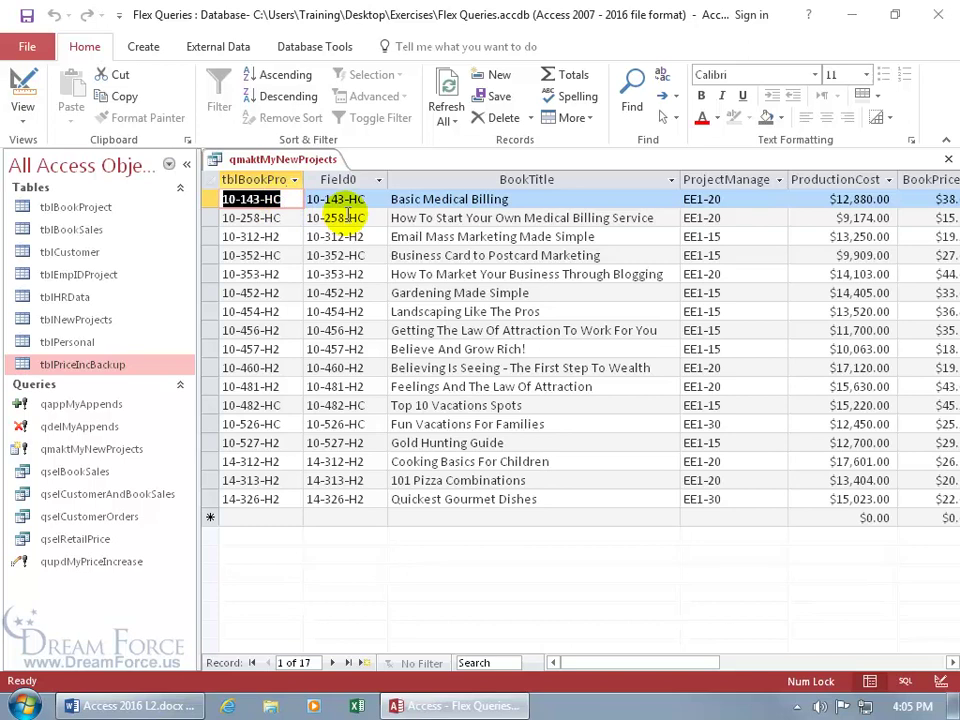
{"action": "left_click", "coordinate": [24, 88]}
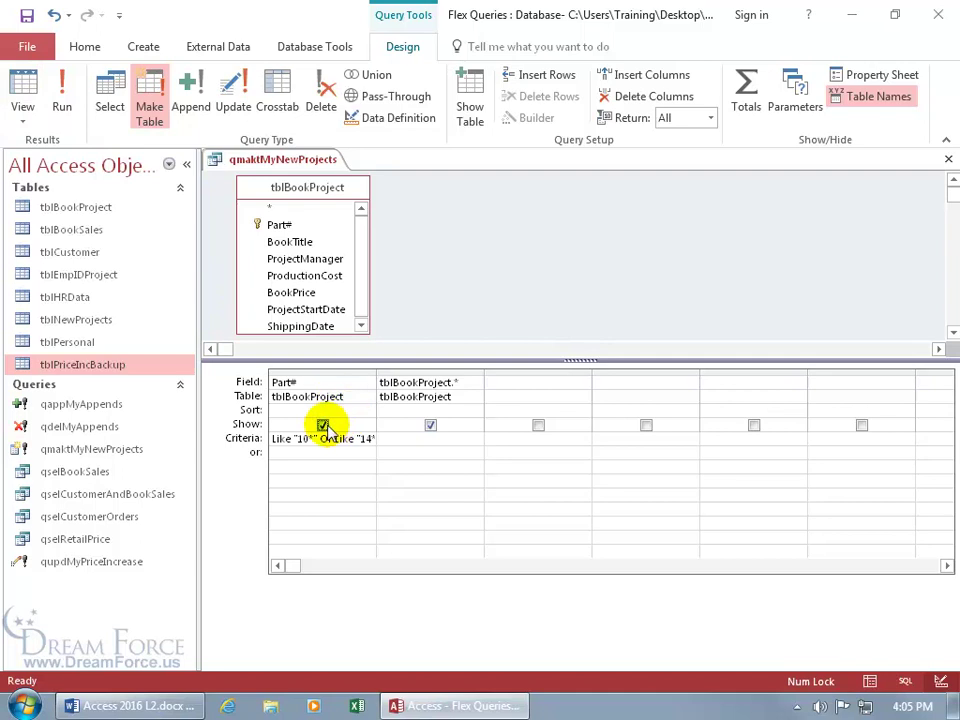
Hide the Part# column from the results, verifying in Datasheet View before returning to Design view
{"action": "left_click", "coordinate": [322, 425]}
{"action": "left_click", "coordinate": [326, 455]}
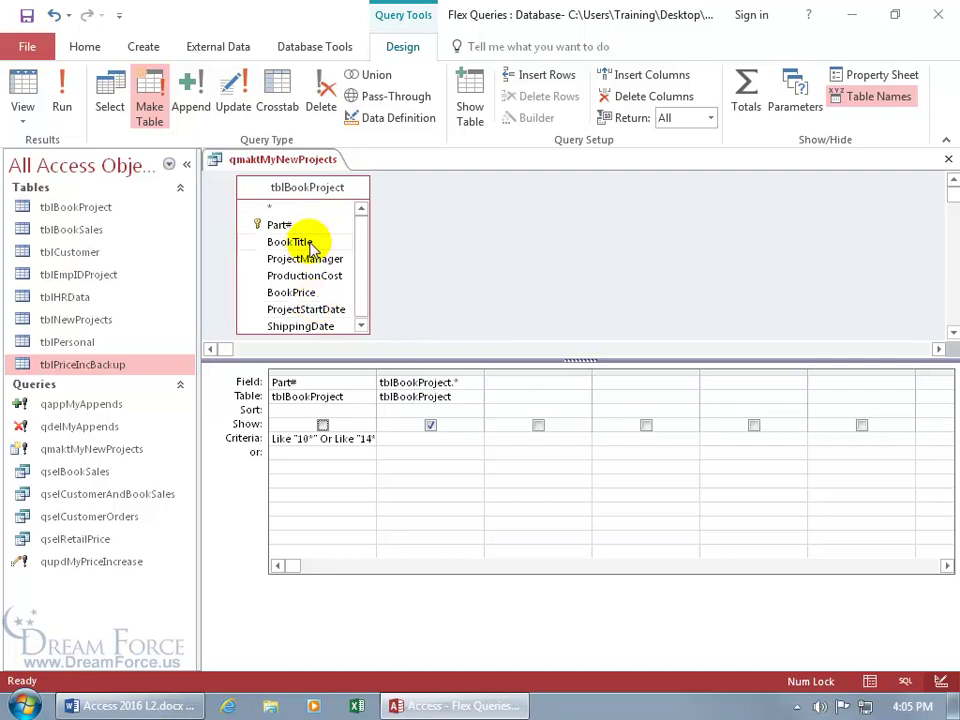
{"action": "left_click", "coordinate": [24, 88]}
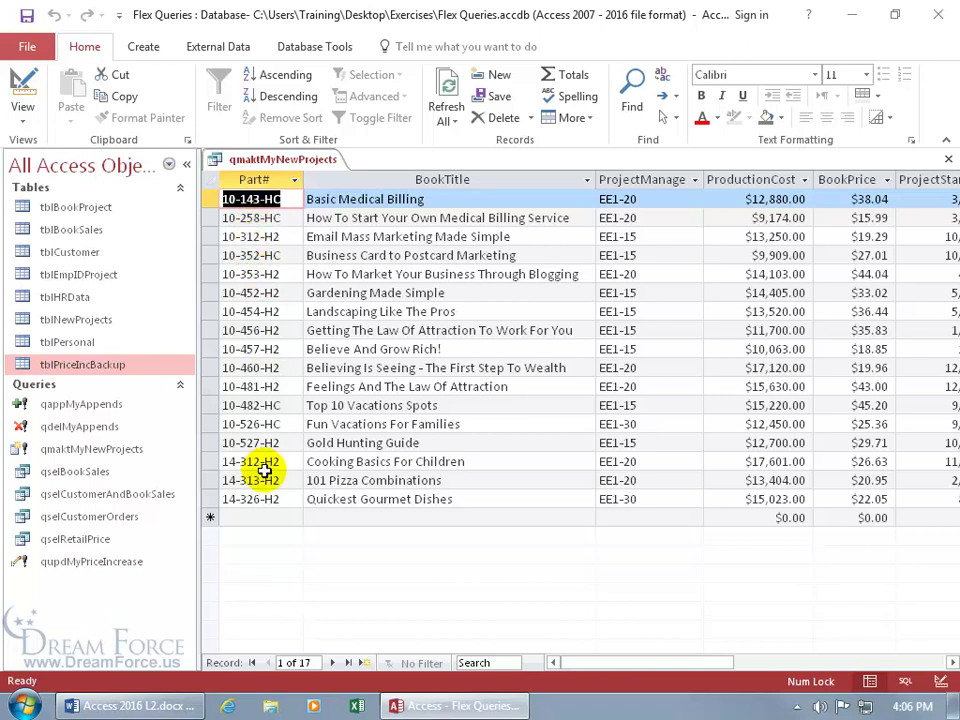
{"action": "left_click", "coordinate": [24, 84]}
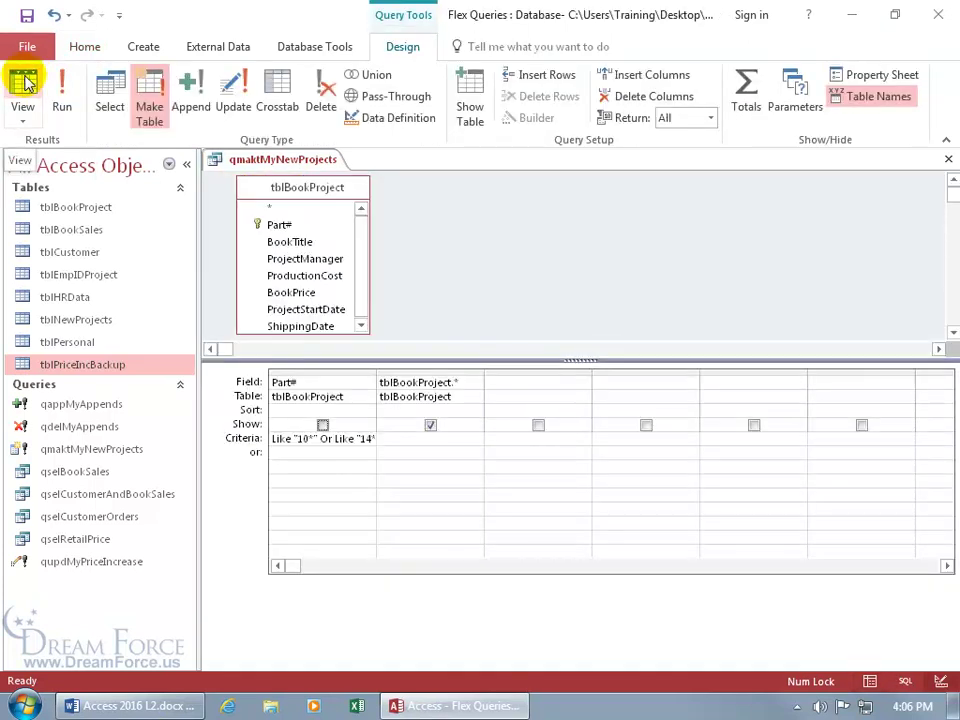
Rerun the make-table query to replace tblPriceIncBackup with 17 full-field records, then open it
{"action": "double_click", "coordinate": [54, 366]}
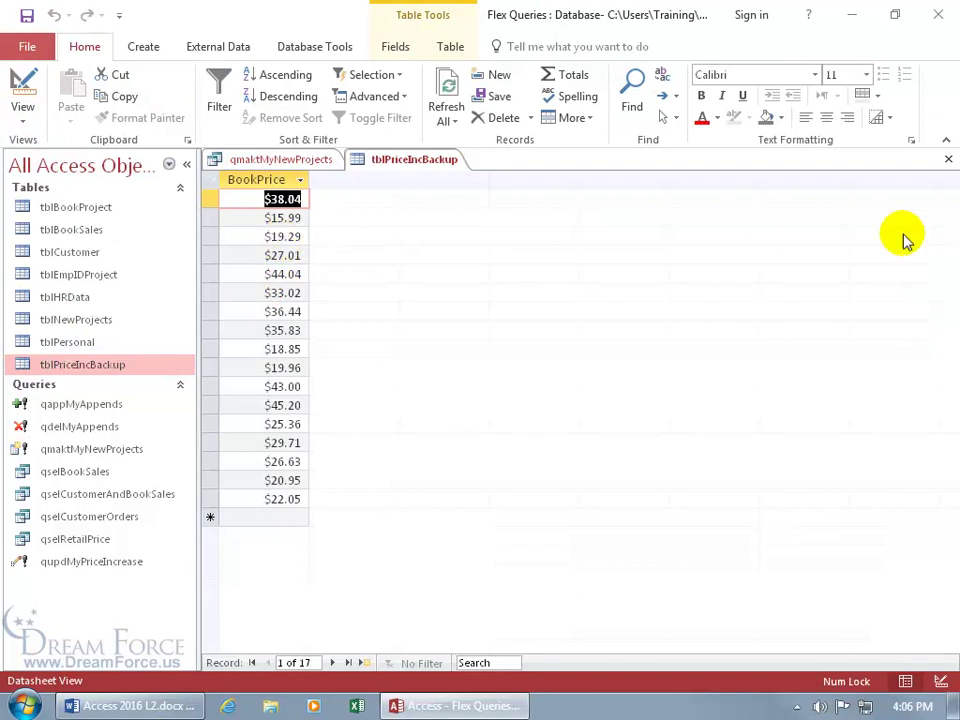
{"action": "left_click", "coordinate": [948, 159]}
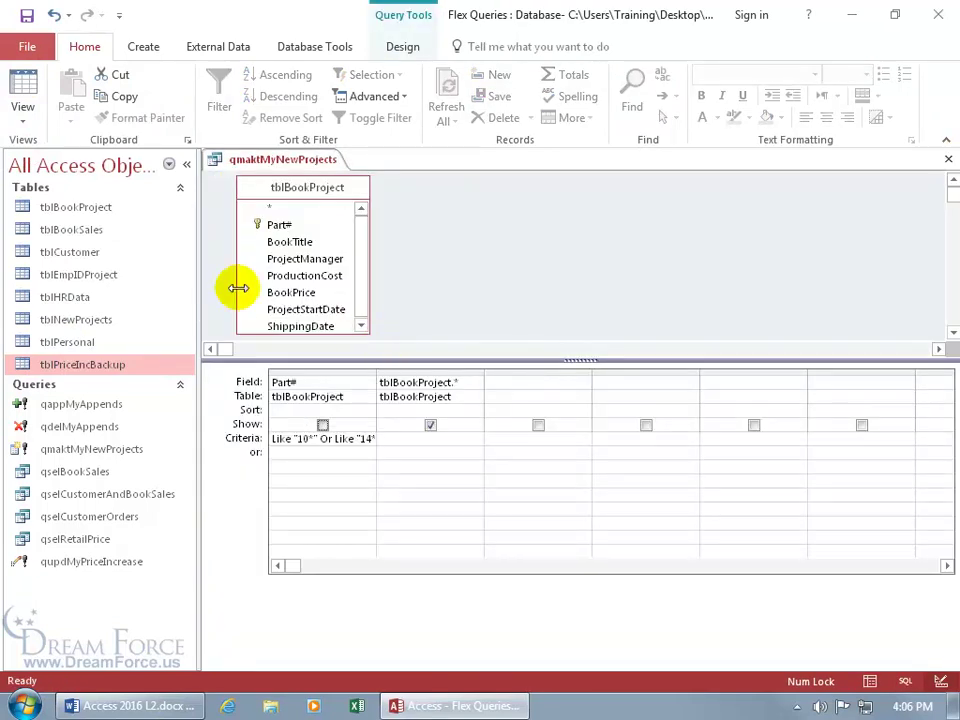
{"action": "left_click", "coordinate": [399, 48]}
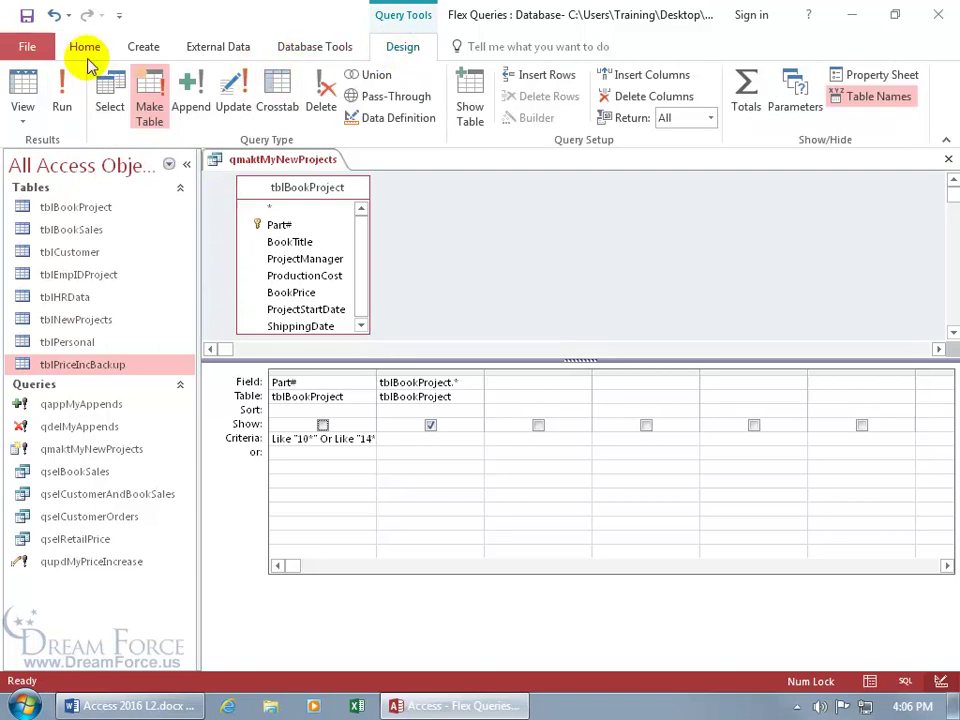
{"action": "left_click", "coordinate": [62, 92]}
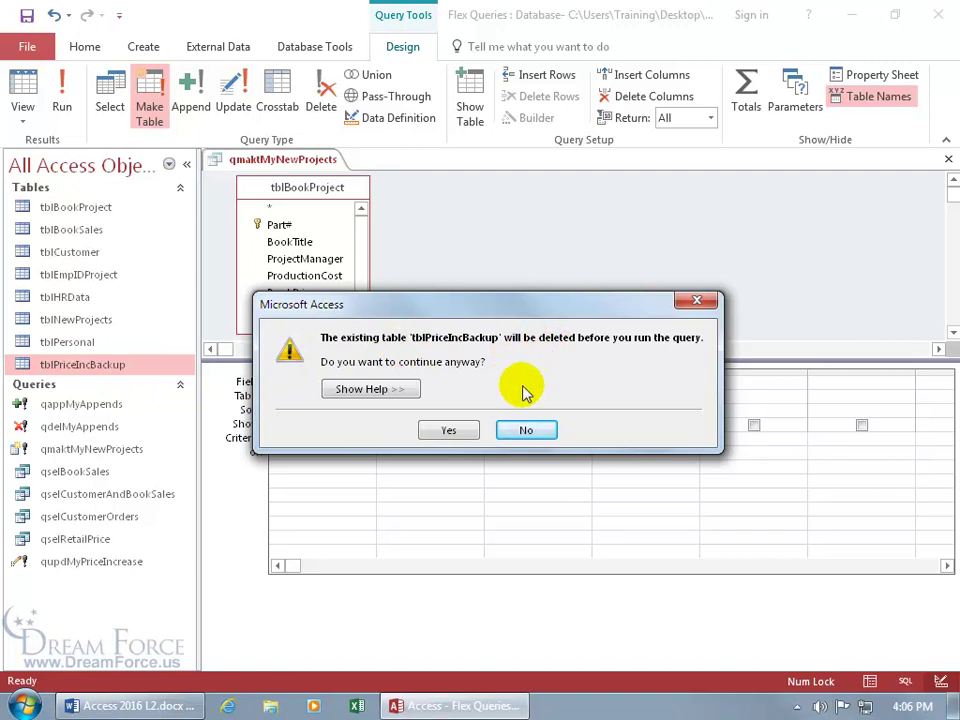
{"action": "left_click", "coordinate": [452, 429]}
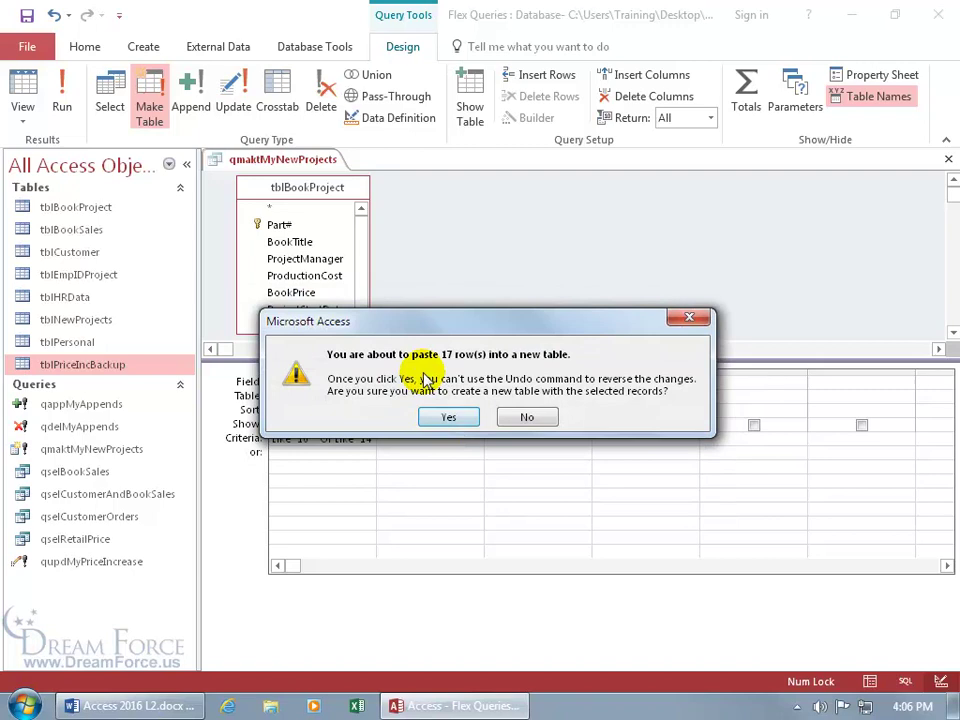
{"action": "left_click", "coordinate": [448, 417]}
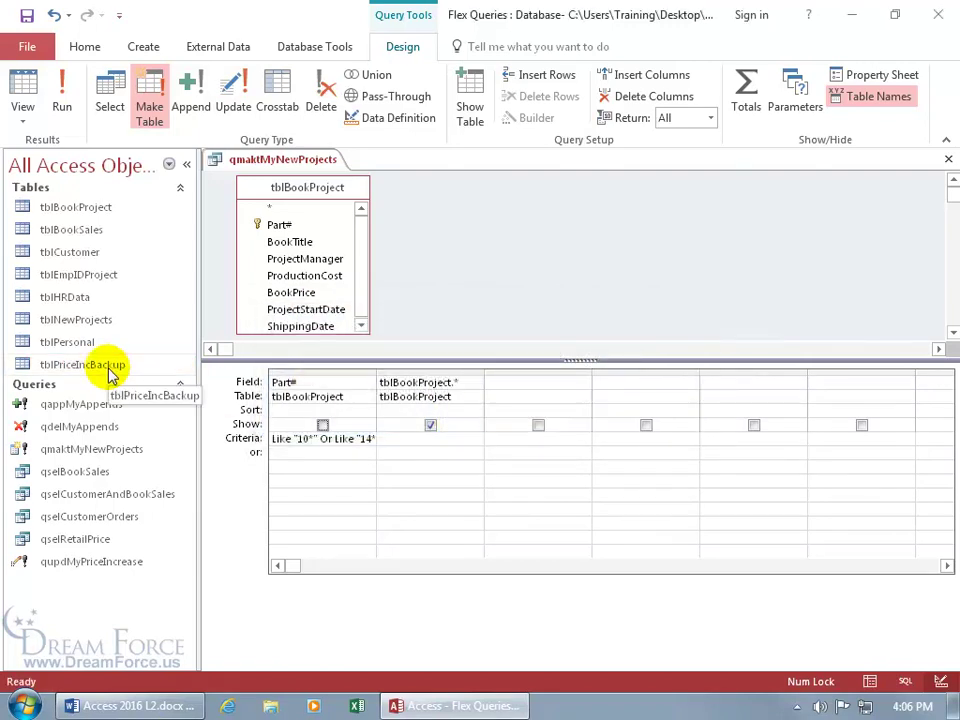
{"action": "double_click", "coordinate": [75, 365]}
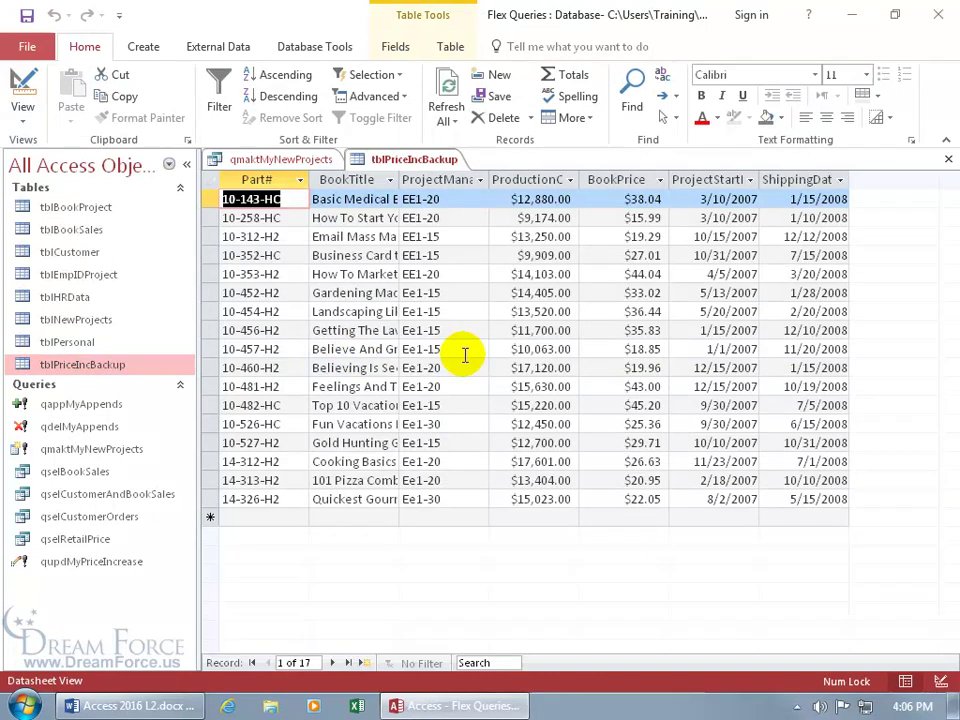